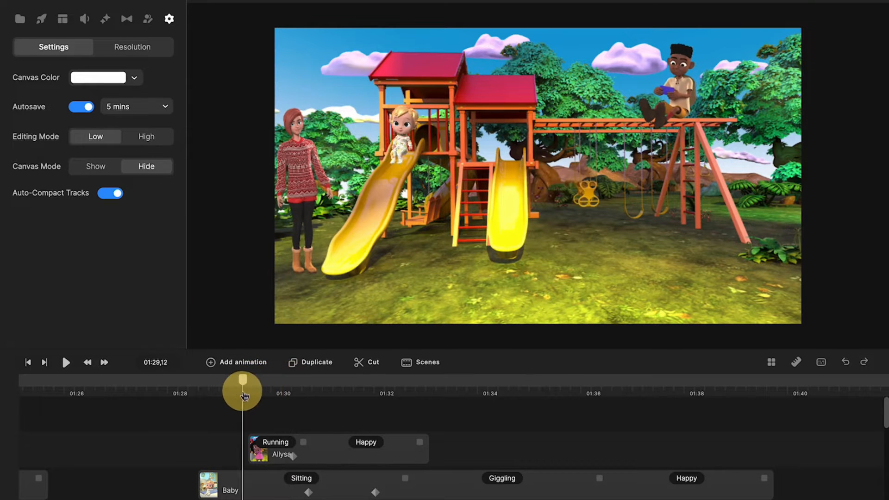
- Lengthen the girl's Running action and move her motion keyframe later
{"action": "left_click", "coordinate": [67, 364]}
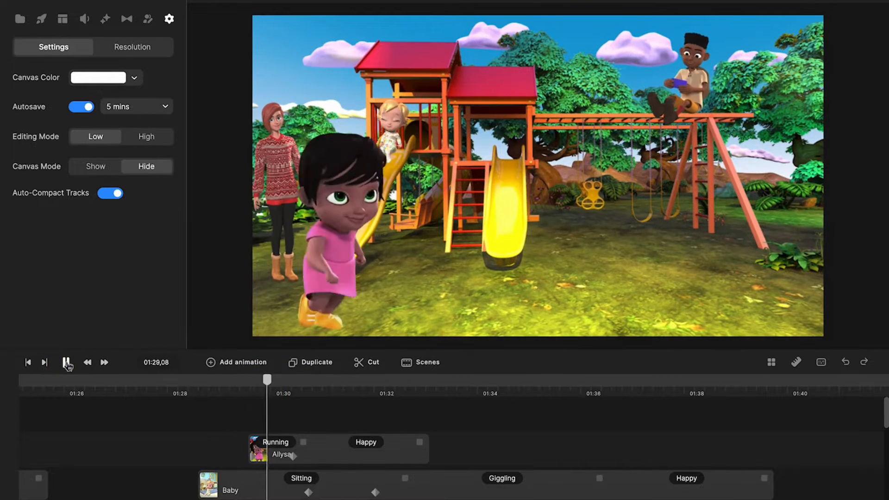
{"action": "left_click", "coordinate": [67, 364]}
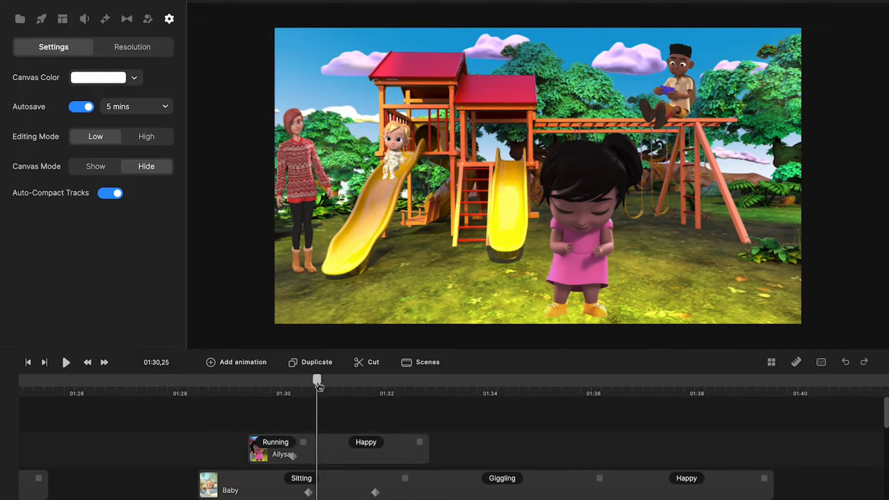
{"action": "left_click_drag", "start_coordinate": [318, 383], "coordinate": [286, 388]}
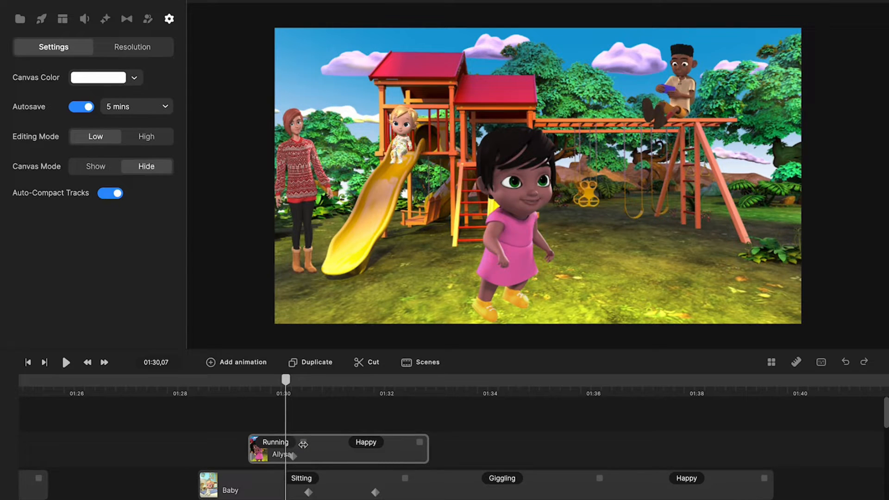
{"action": "left_click", "coordinate": [303, 445]}
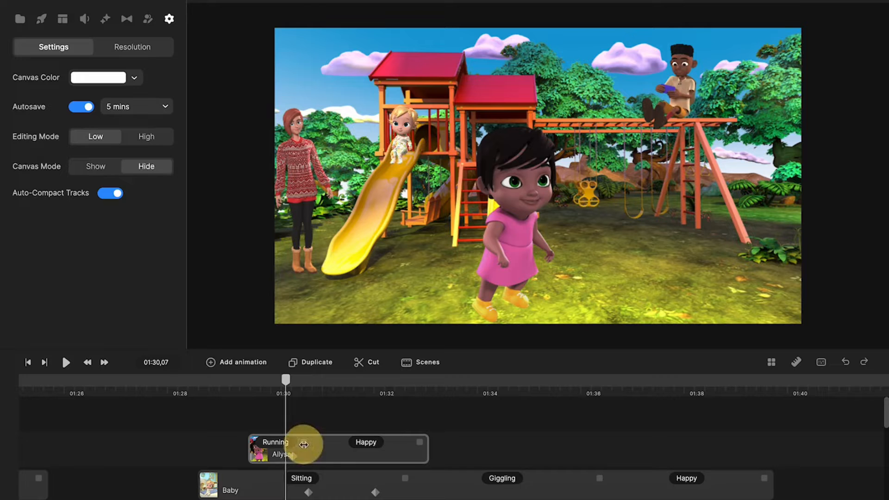
{"action": "left_click_drag", "start_coordinate": [304, 444], "coordinate": [385, 445]}
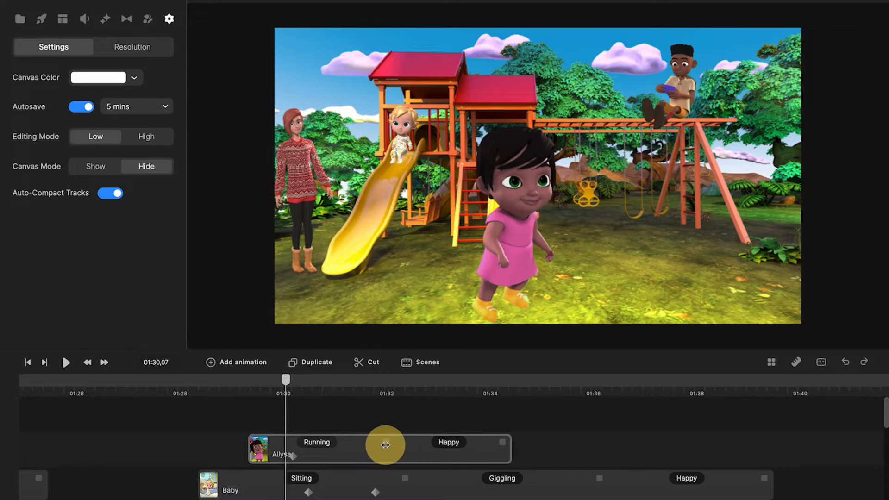
{"action": "left_click_drag", "start_coordinate": [291, 457], "coordinate": [367, 457]}
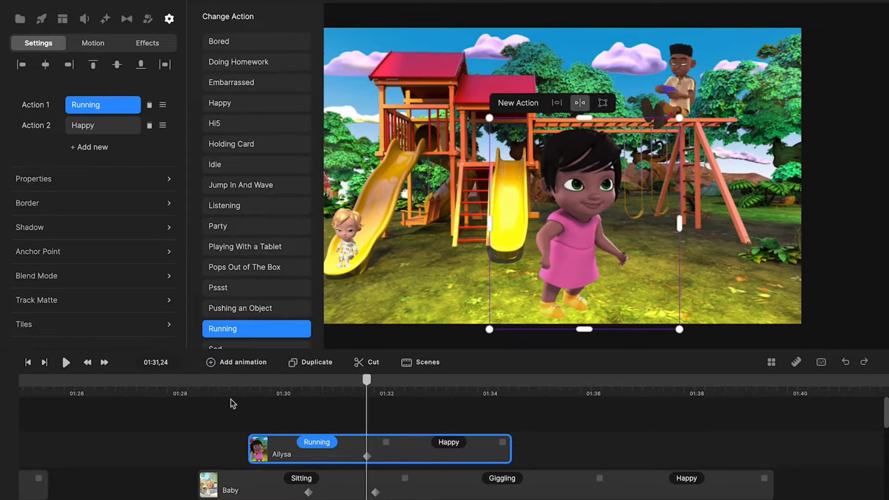
- Replay from 01:28, then shorten the girl's Running action back
{"action": "left_click", "coordinate": [199, 381]}
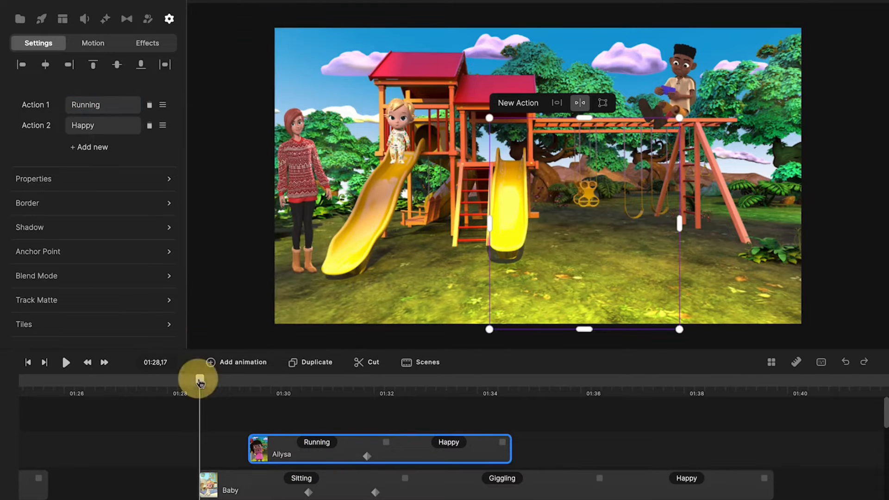
{"action": "left_click", "coordinate": [66, 363]}
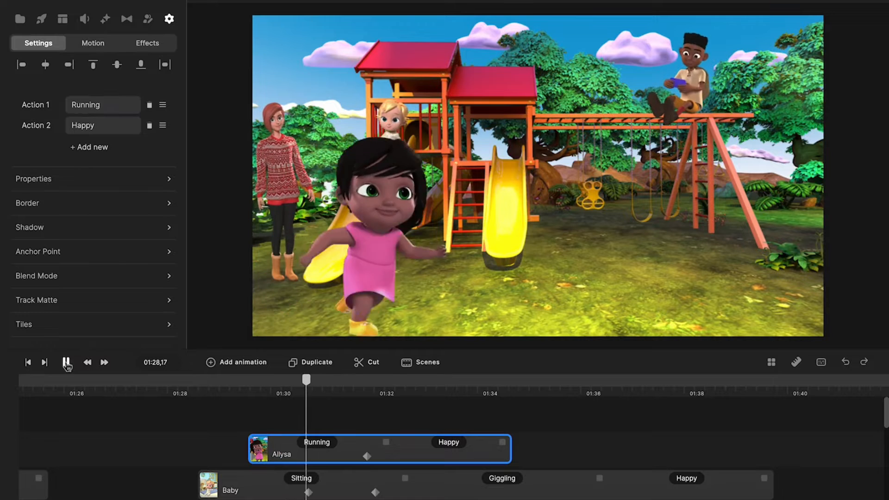
{"action": "left_click", "coordinate": [66, 362]}
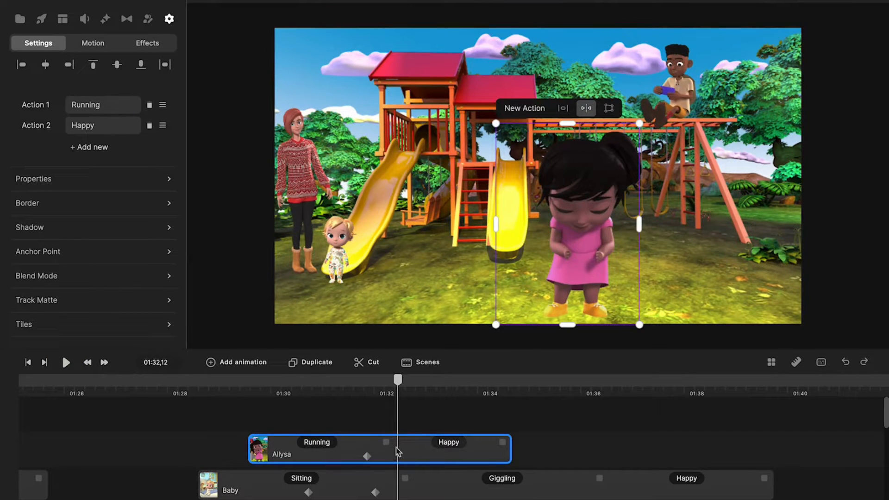
{"action": "left_click_drag", "start_coordinate": [386, 445], "coordinate": [350, 458]}
{"action": "left_click", "coordinate": [222, 387]}
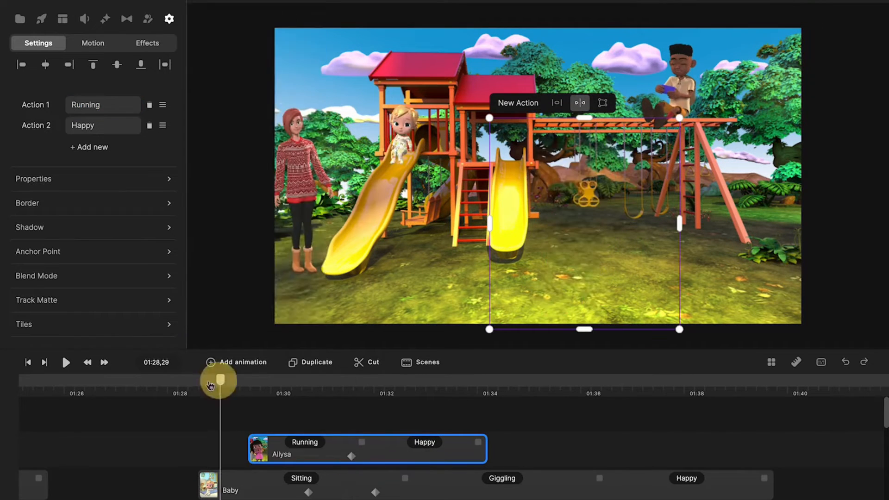
- Replay the scene and trim the girl's Running action further so Happy starts near 01:31
{"action": "left_click", "coordinate": [67, 362]}
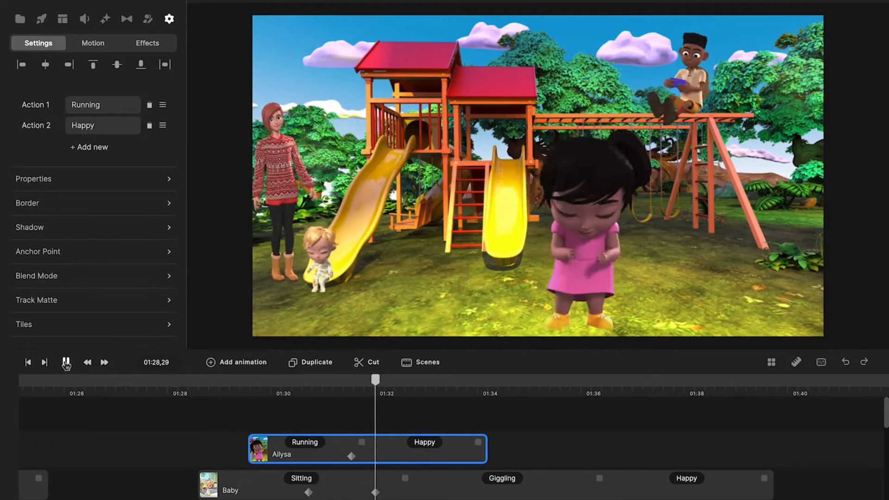
{"action": "left_click", "coordinate": [67, 362]}
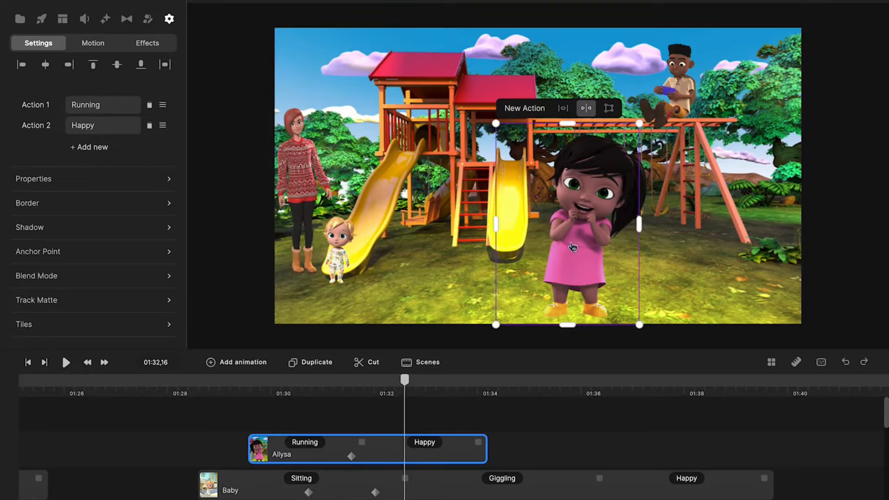
{"action": "left_click_drag", "start_coordinate": [410, 388], "coordinate": [422, 392]}
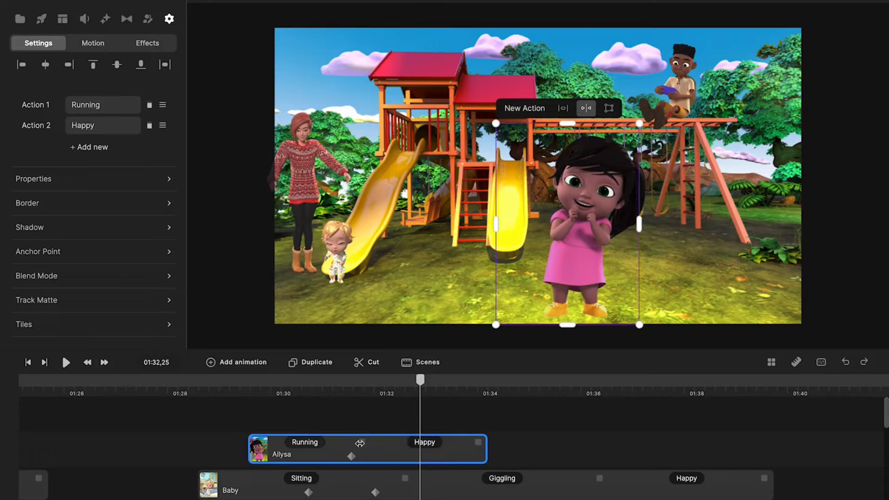
{"action": "left_click_drag", "start_coordinate": [359, 443], "coordinate": [287, 445]}
{"action": "left_click", "coordinate": [276, 443]}
{"action": "left_click", "coordinate": [288, 387]}
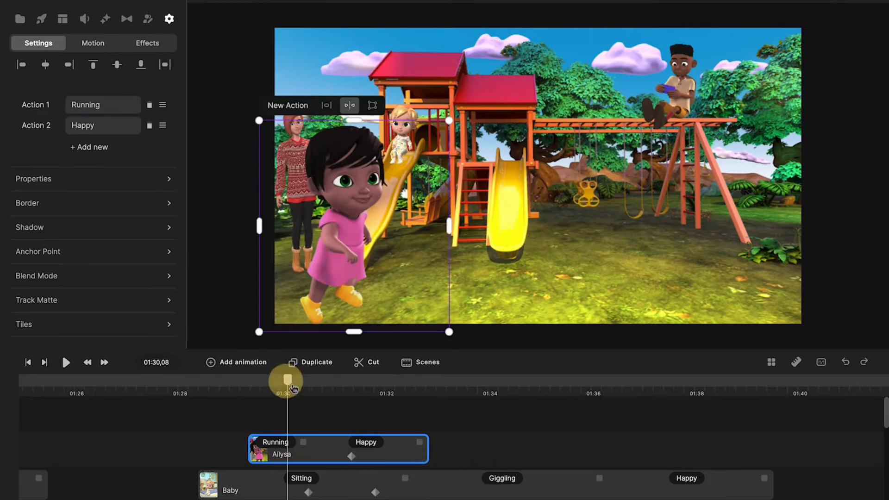
{"action": "left_click", "coordinate": [298, 443]}
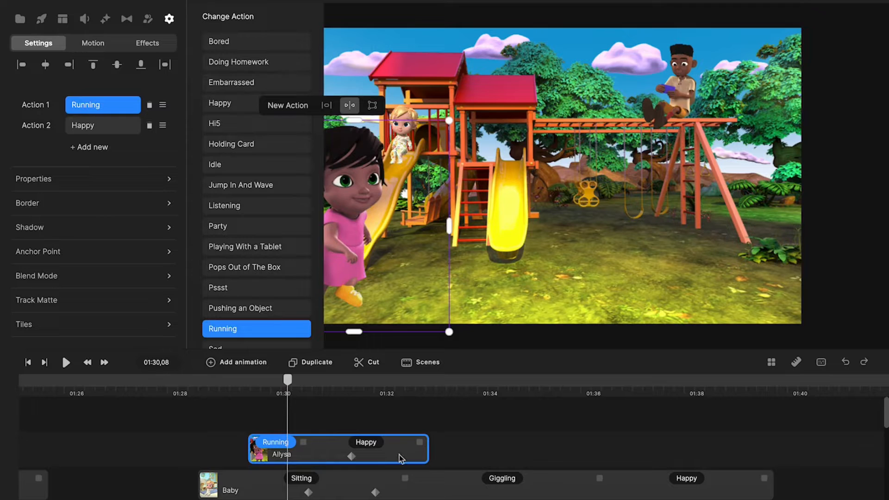
- Disable the starting animation of the girl's Running action and check her pose at 01:30,08
{"action": "left_click", "coordinate": [455, 419]}
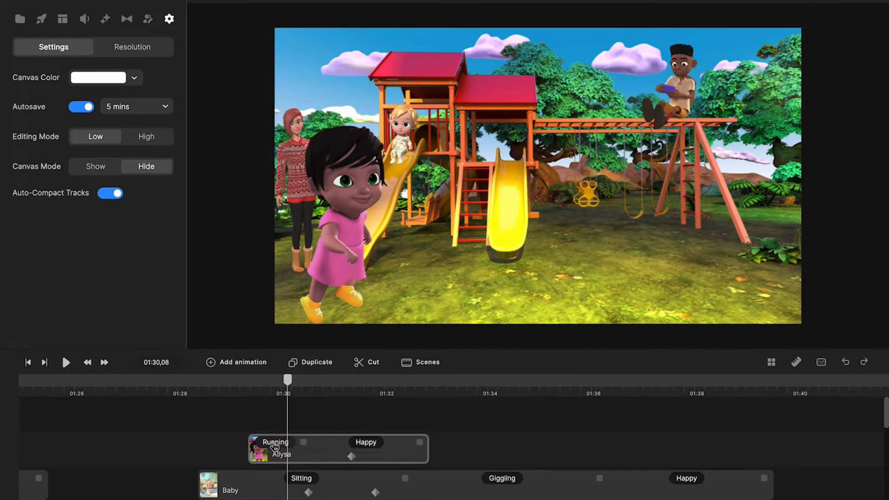
{"action": "left_click", "coordinate": [276, 444]}
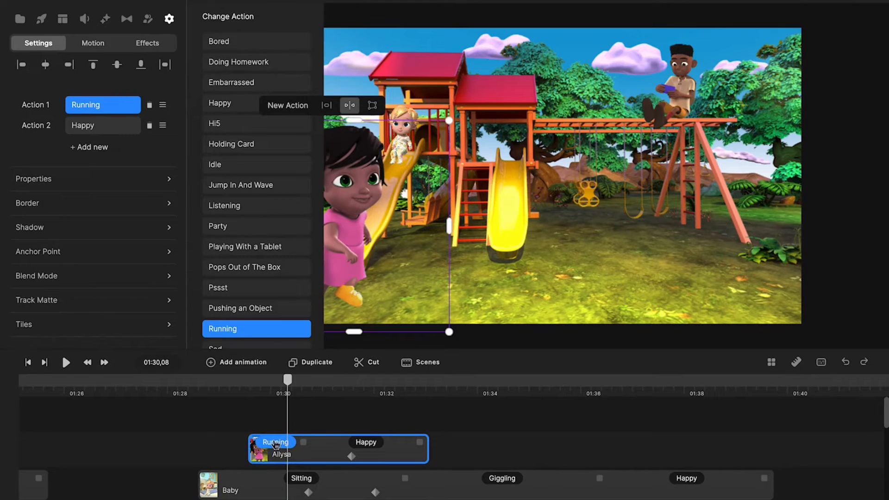
{"action": "right_click", "coordinate": [276, 444]}
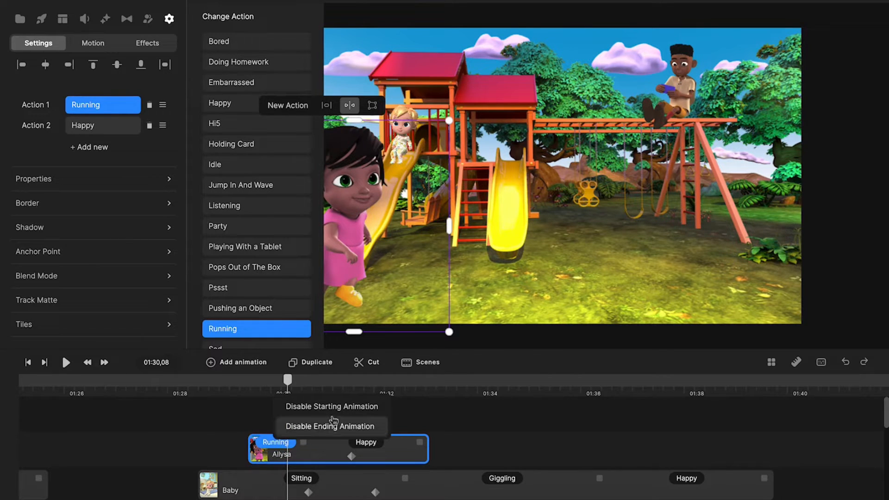
{"action": "left_click", "coordinate": [327, 409]}
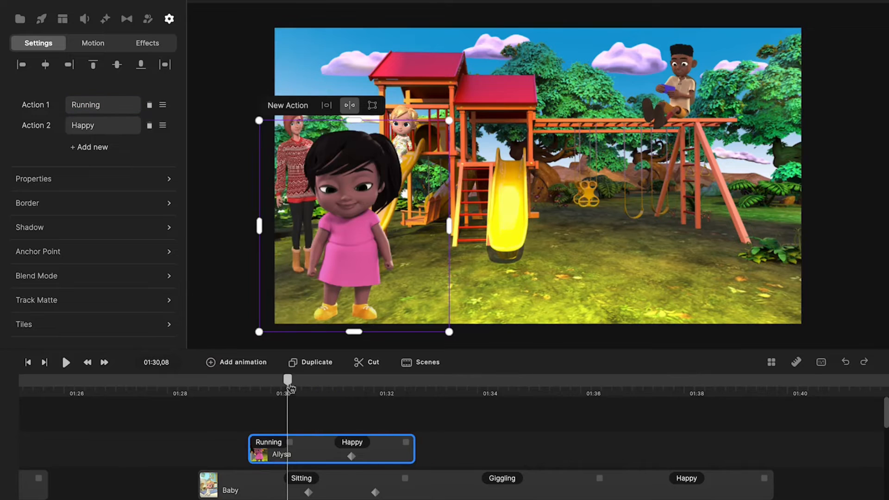
{"action": "left_click_drag", "start_coordinate": [291, 388], "coordinate": [273, 399]}
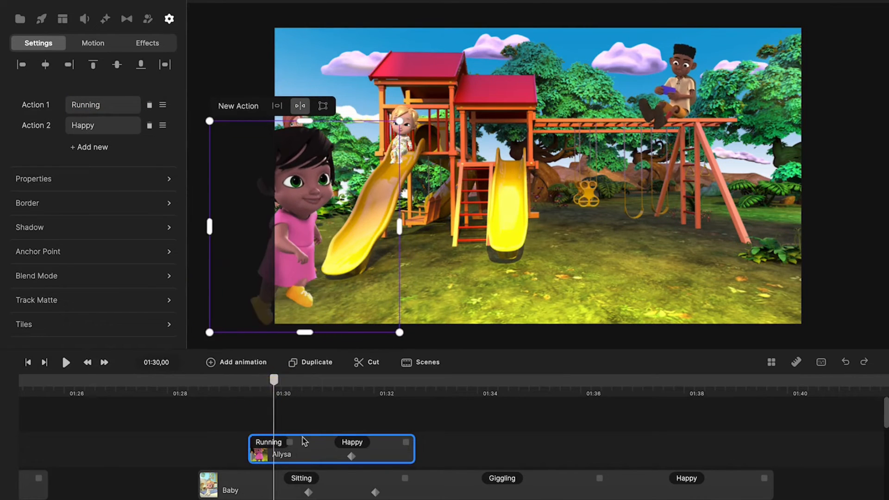
{"action": "left_click_drag", "start_coordinate": [289, 441], "coordinate": [368, 442]}
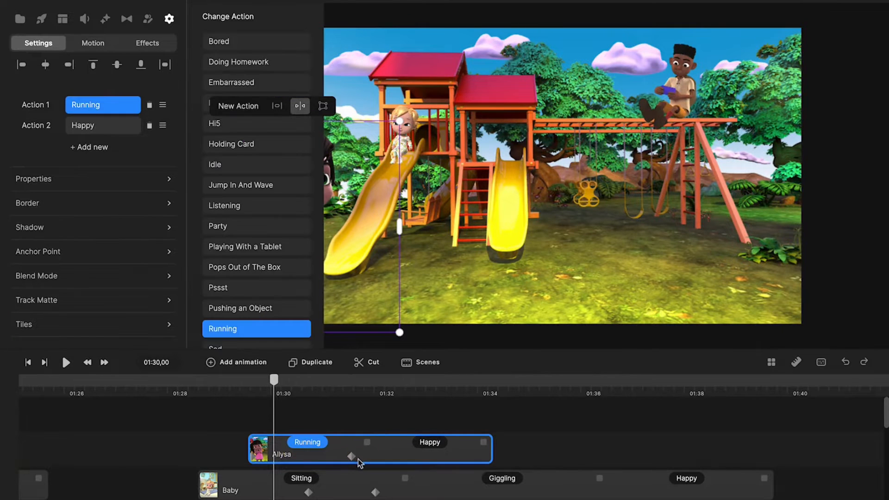
{"action": "left_click", "coordinate": [351, 457]}
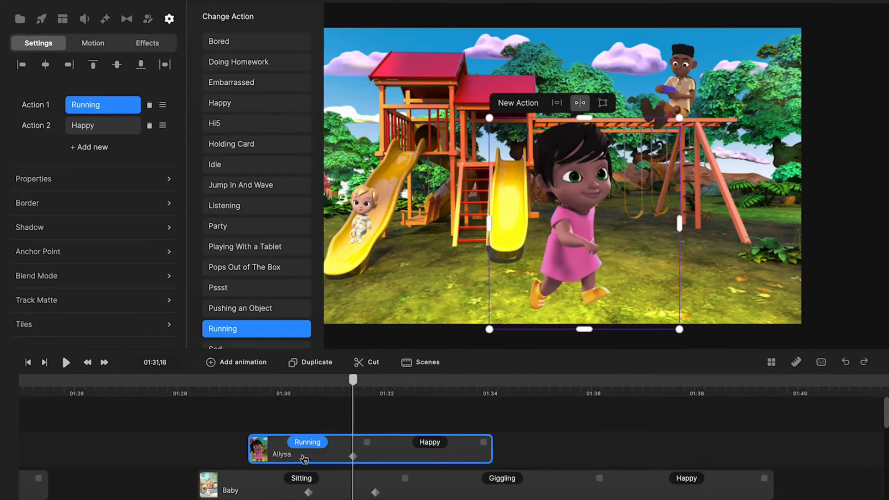
{"action": "left_click", "coordinate": [354, 389]}
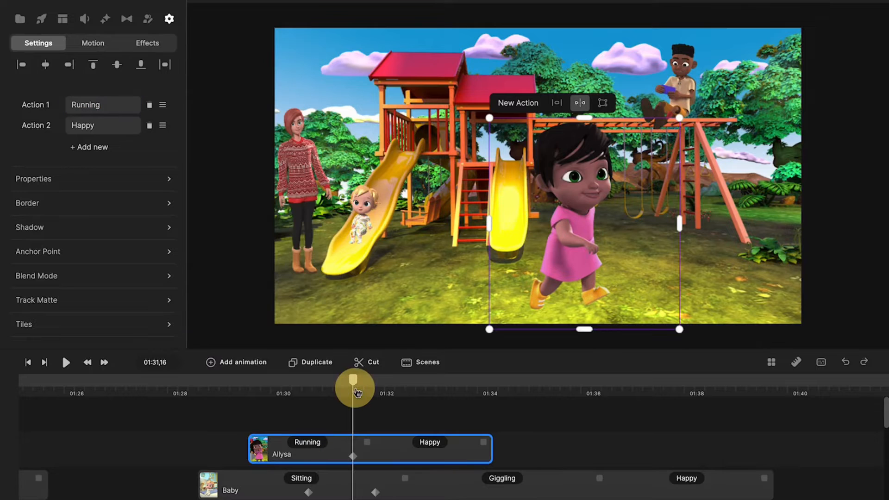
{"action": "left_click_drag", "start_coordinate": [352, 386], "coordinate": [276, 447]}
- Place Teacher Lady beside the yellow slide at 01:40,03 and scrub ahead to see her wave
{"action": "left_click", "coordinate": [275, 443]}
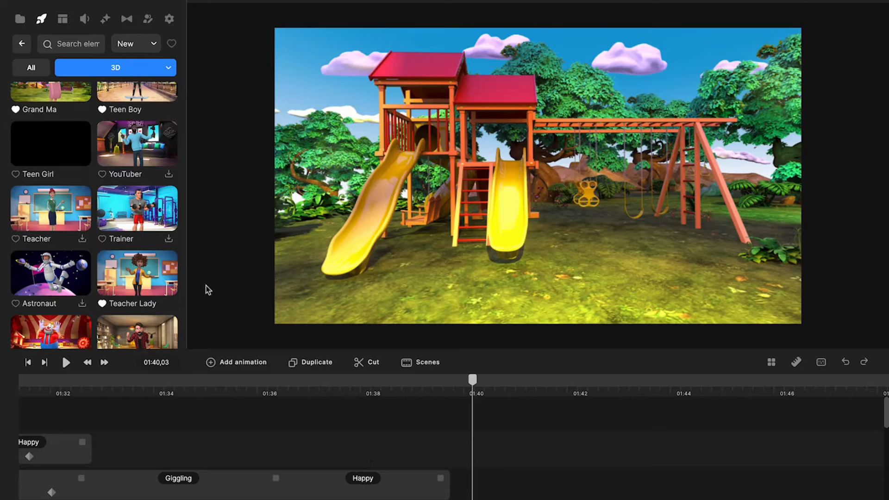
{"action": "left_click_drag", "start_coordinate": [137, 273], "coordinate": [521, 232]}
{"action": "left_click_drag", "start_coordinate": [560, 209], "coordinate": [574, 232]}
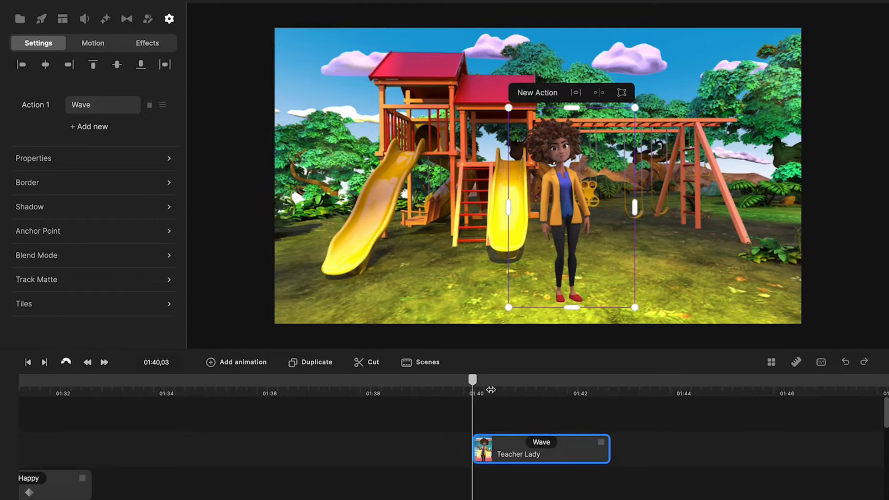
{"action": "left_click_drag", "start_coordinate": [473, 380], "coordinate": [542, 381]}
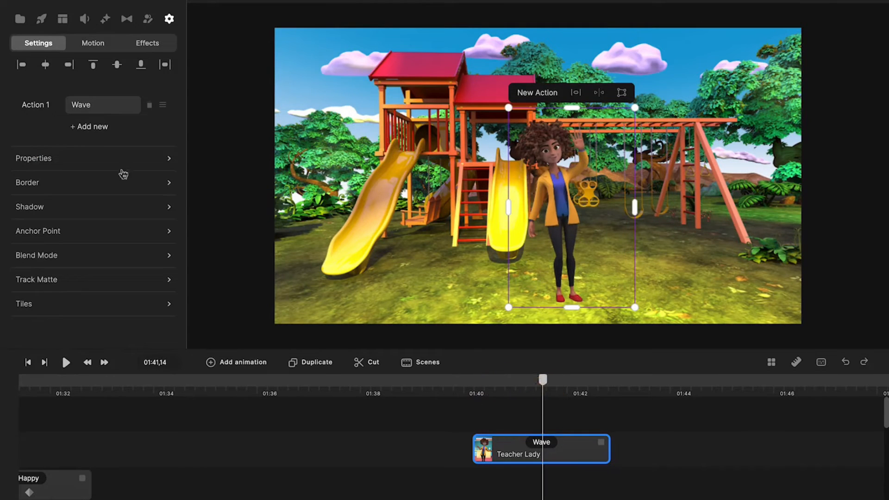
- Add a Talking action after Teacher Lady's Wave and lengthen the Wave part, checking at 01:43,25
{"action": "left_click", "coordinate": [84, 135]}
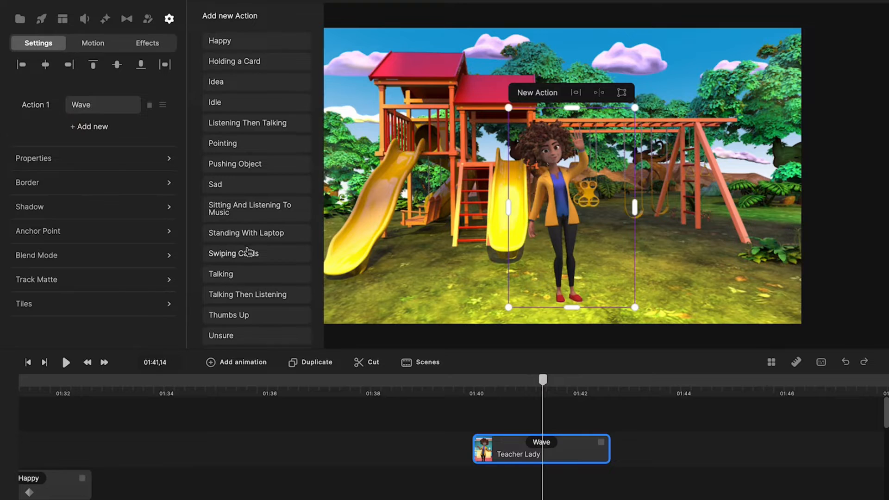
{"action": "scroll", "coordinate": [227, 264], "scroll_direction": "down", "scroll_amount": 1}
{"action": "left_click", "coordinate": [227, 269]}
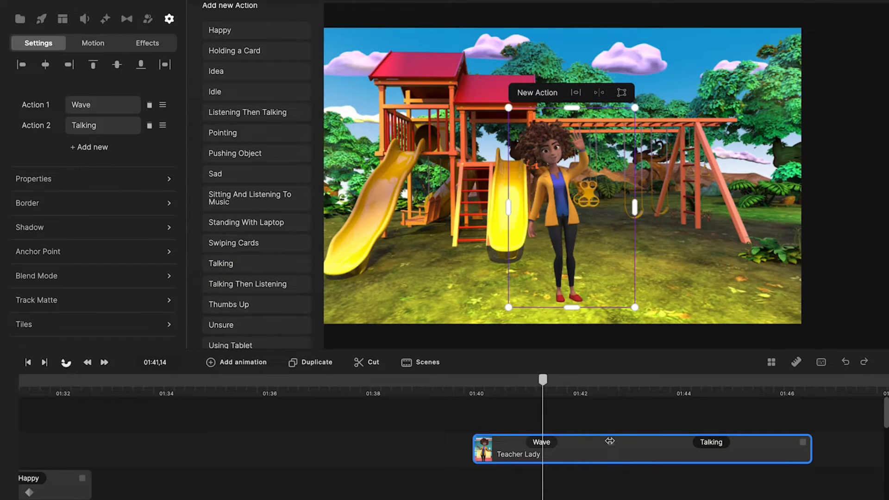
{"action": "left_click_drag", "start_coordinate": [610, 441], "coordinate": [691, 444]}
{"action": "left_click_drag", "start_coordinate": [543, 380], "coordinate": [538, 420]}
- Shorten Teacher Lady's Wave action and disable both its starting and ending animations
{"action": "left_click_drag", "start_coordinate": [691, 441], "coordinate": [546, 449]}
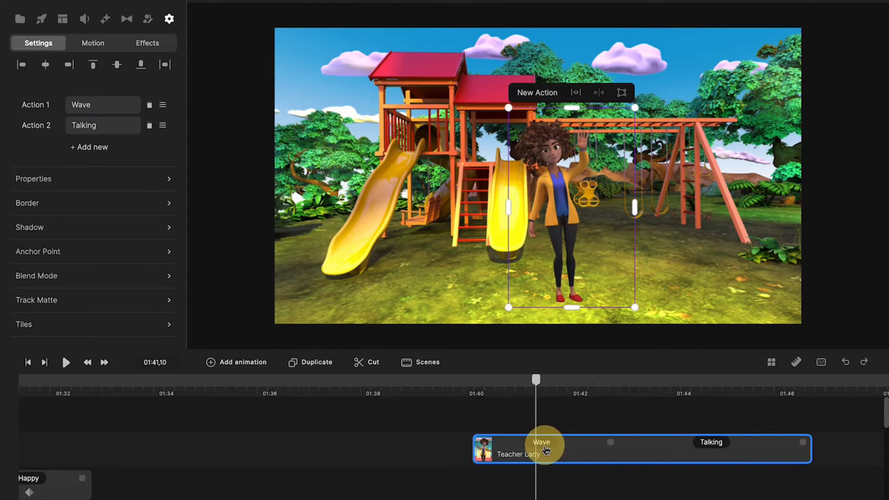
{"action": "left_click", "coordinate": [547, 442]}
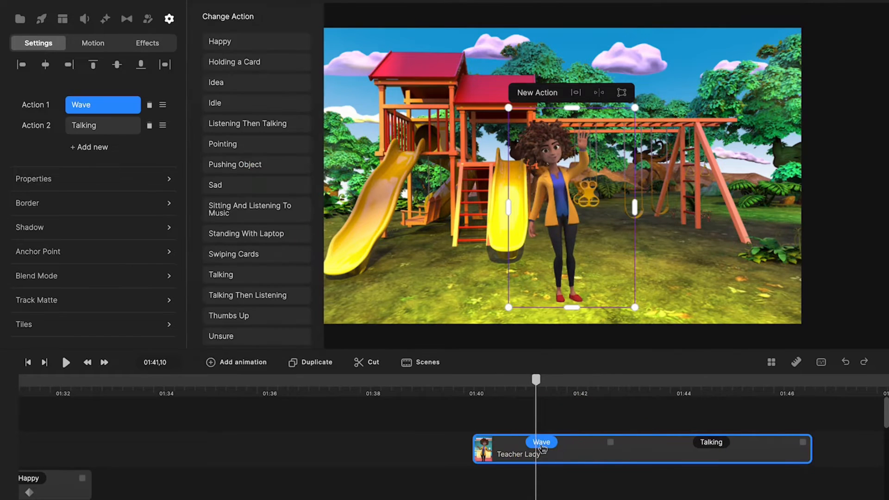
{"action": "right_click", "coordinate": [542, 447]}
{"action": "left_click", "coordinate": [570, 416]}
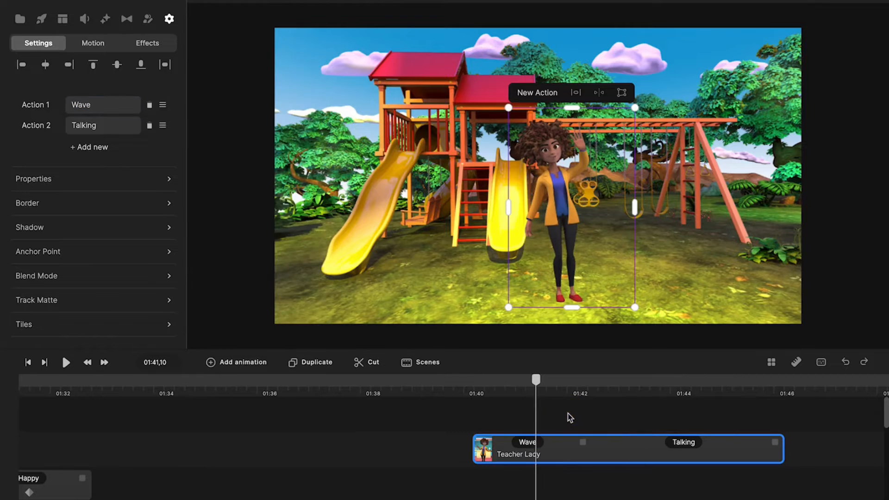
{"action": "left_click_drag", "start_coordinate": [531, 389], "coordinate": [554, 407]}
{"action": "left_click", "coordinate": [528, 443]}
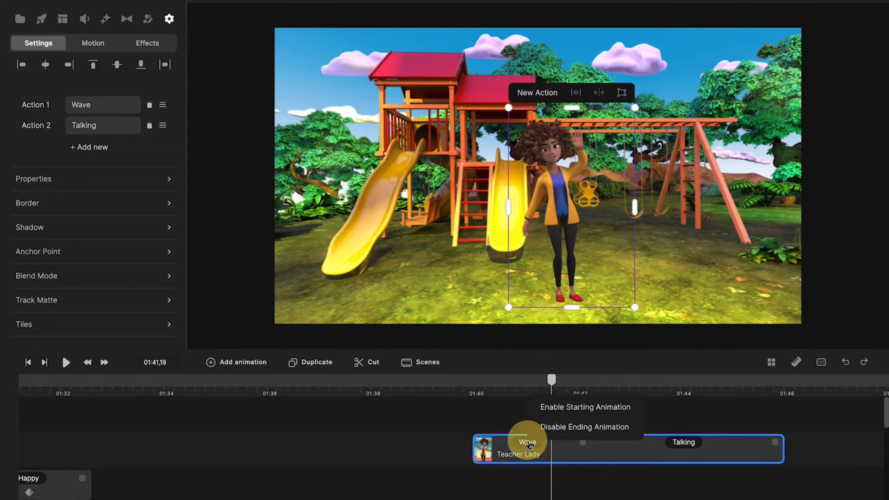
{"action": "left_click", "coordinate": [571, 427]}
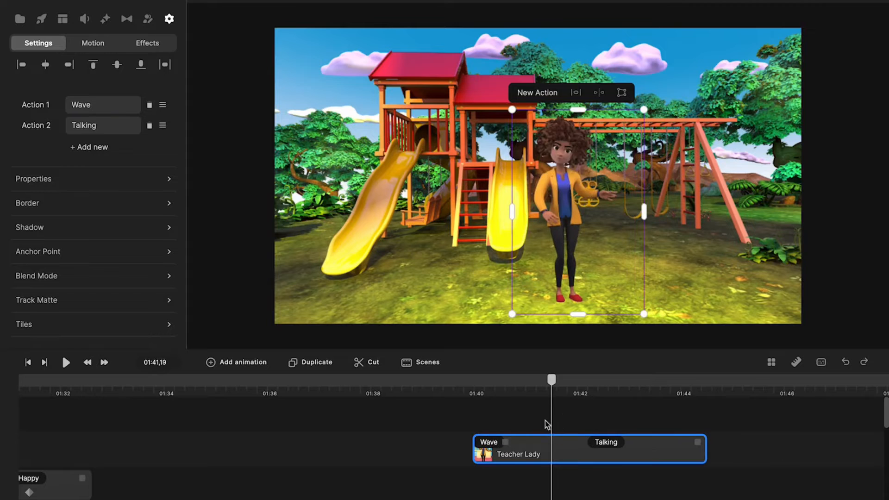
{"action": "left_click_drag", "start_coordinate": [550, 390], "coordinate": [480, 408]}
- Replay the scene and trim Teacher Lady's Talking so her clip ends at 01:43,19
{"action": "left_click", "coordinate": [66, 363]}
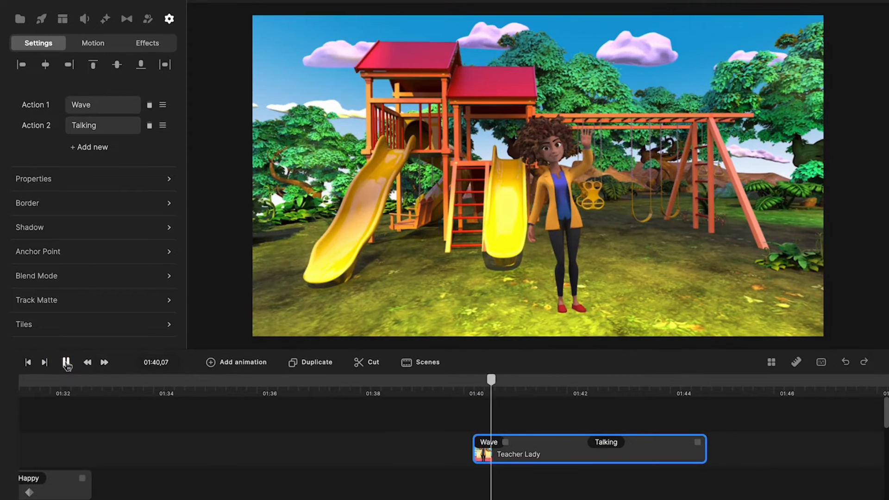
{"action": "left_click", "coordinate": [67, 362]}
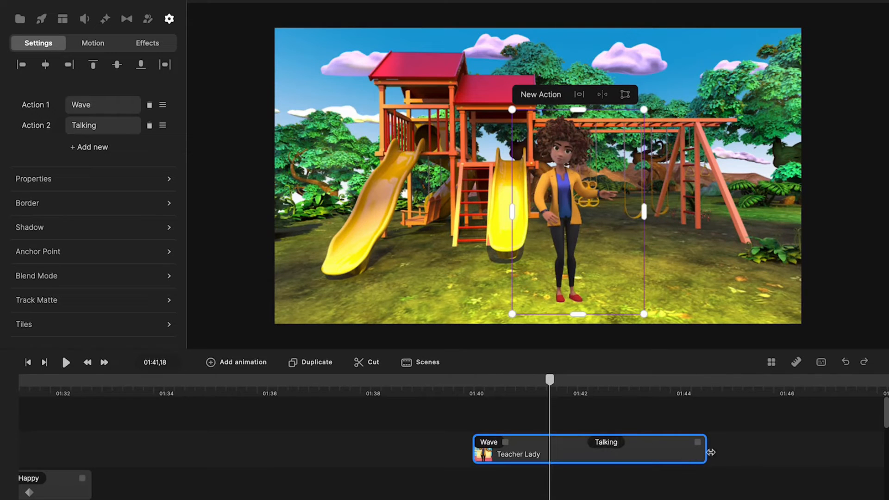
{"action": "left_click_drag", "start_coordinate": [705, 450], "coordinate": [629, 449]}
{"action": "left_click_drag", "start_coordinate": [698, 443], "coordinate": [656, 453]}
{"action": "left_click", "coordinate": [724, 447]}
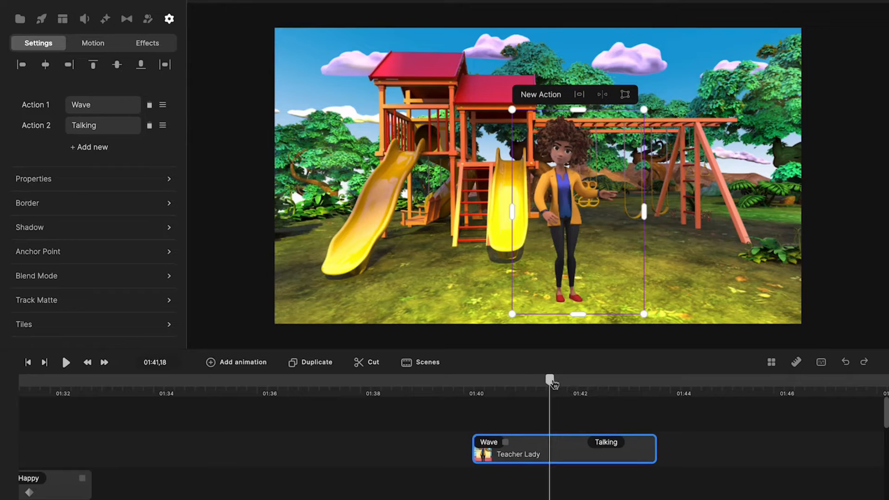
{"action": "left_click_drag", "start_coordinate": [554, 383], "coordinate": [660, 393]}
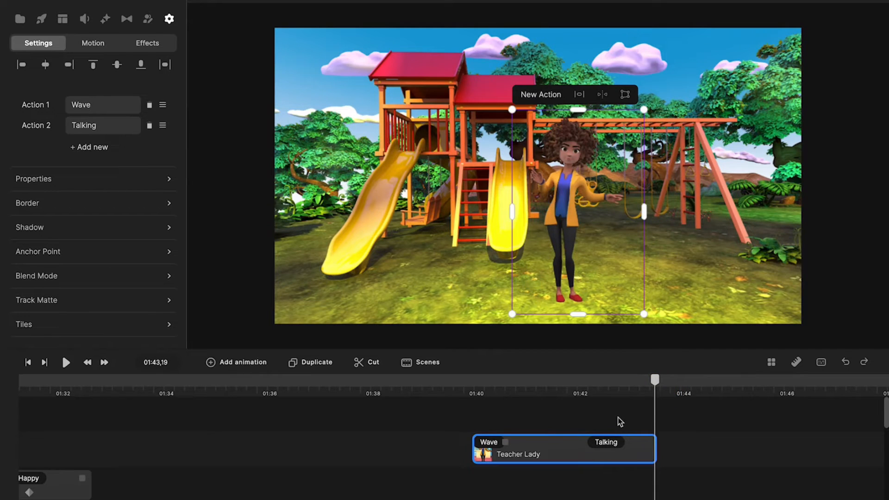
- Duplicate Teacher Lady's clip and move the copy to start at 01:43,19
{"action": "left_click", "coordinate": [573, 452]}
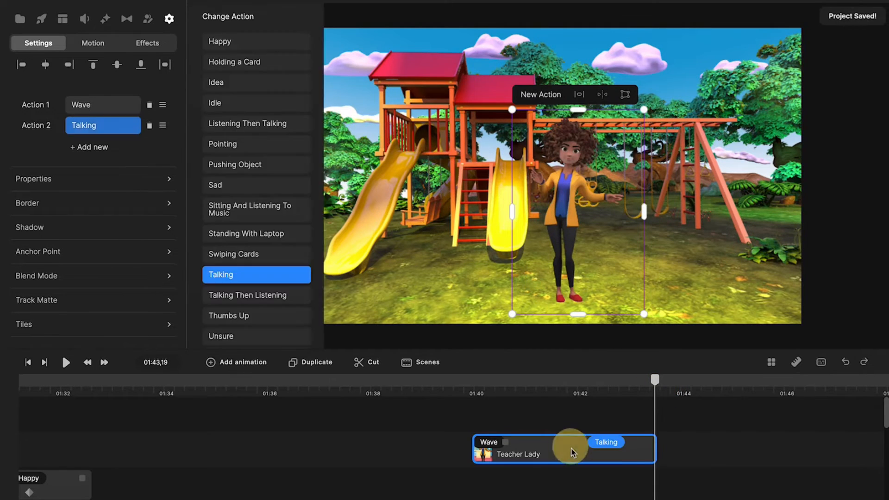
{"action": "key", "text": "super+d"}
{"action": "left_click_drag", "start_coordinate": [539, 444], "coordinate": [712, 460]}
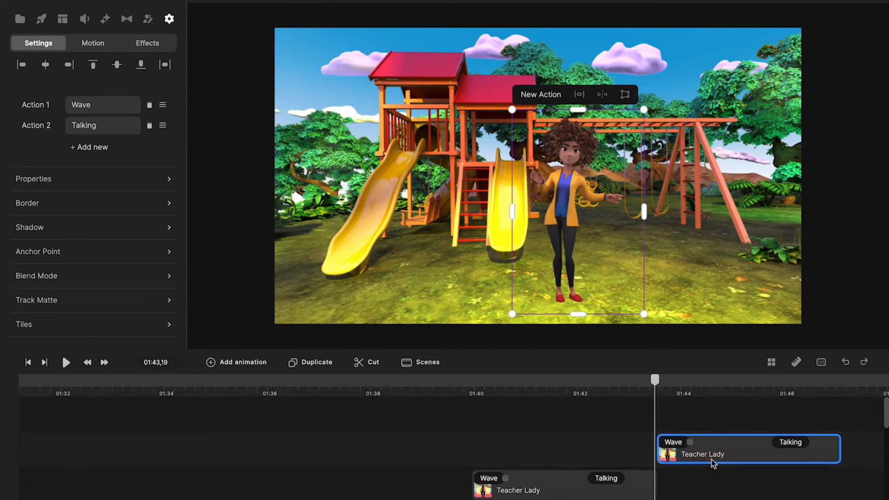
{"action": "mouse_move", "coordinate": [653, 385]}
{"action": "left_mouse_down"}
{"action": "mouse_move", "coordinate": [631, 384]}
{"action": "mouse_move", "coordinate": [666, 392]}
{"action": "left_mouse_up"}
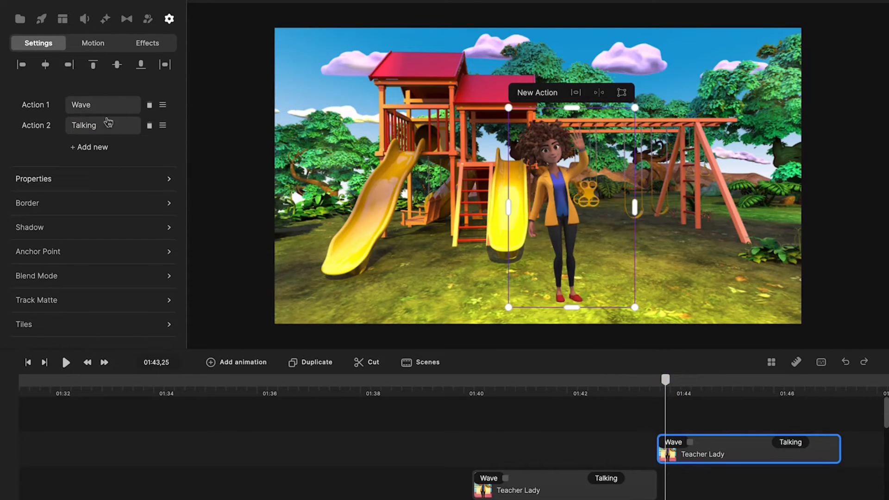
- Reduce the copy to a single Pointing action and hide that clip
{"action": "left_click", "coordinate": [149, 104]}
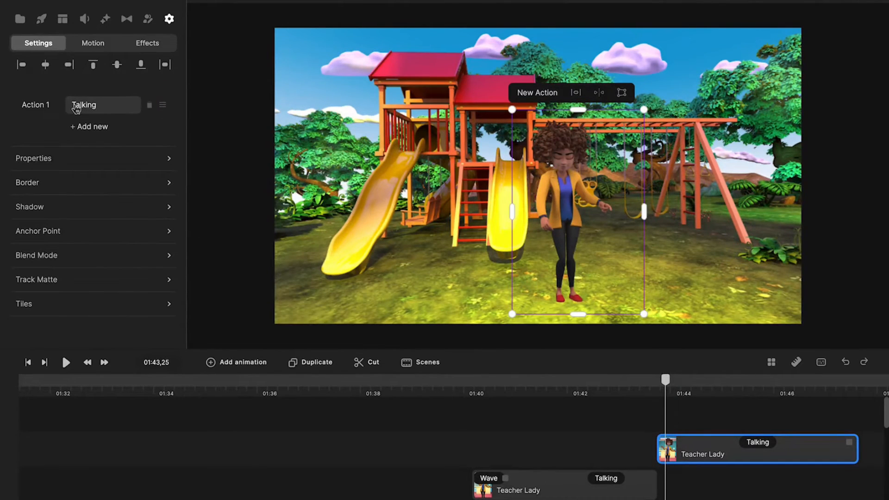
{"action": "left_click", "coordinate": [76, 107]}
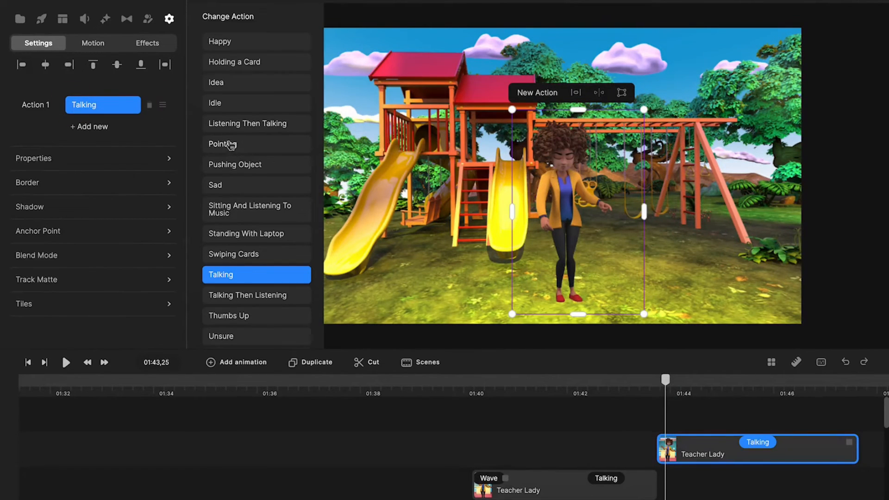
{"action": "left_click", "coordinate": [230, 145]}
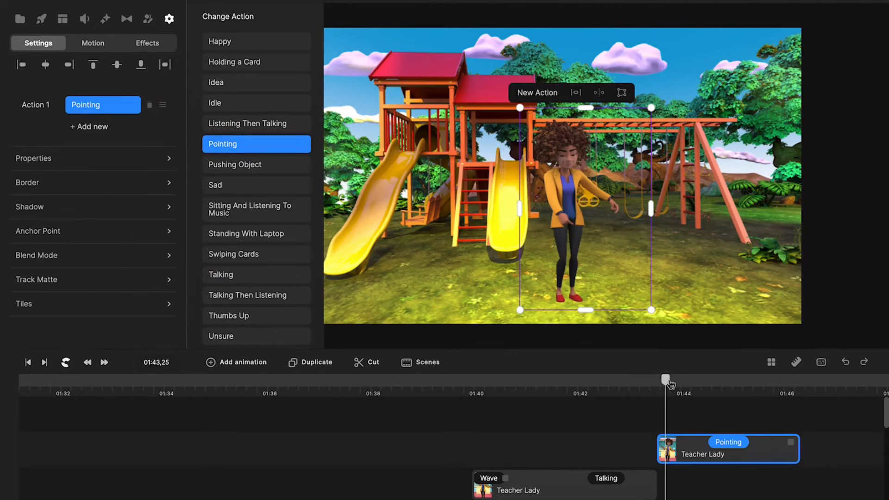
{"action": "mouse_move", "coordinate": [667, 381]}
{"action": "left_mouse_down"}
{"action": "mouse_move", "coordinate": [632, 382]}
{"action": "mouse_move", "coordinate": [705, 388]}
{"action": "mouse_move", "coordinate": [643, 391]}
{"action": "mouse_move", "coordinate": [662, 395]}
{"action": "left_mouse_up"}
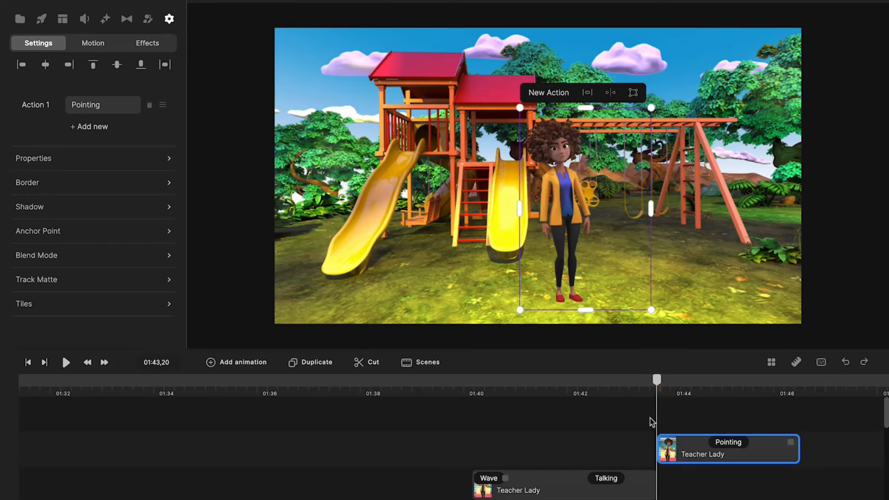
{"action": "right_click", "coordinate": [677, 453]}
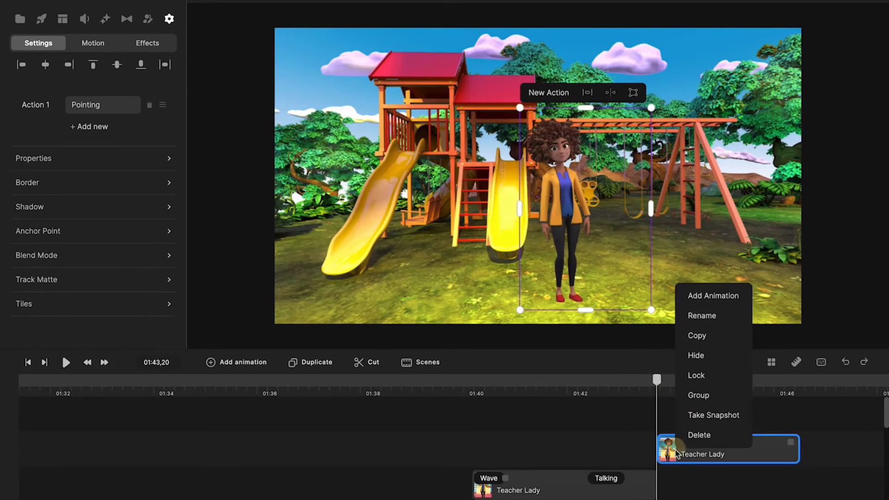
{"action": "left_click", "coordinate": [695, 355]}
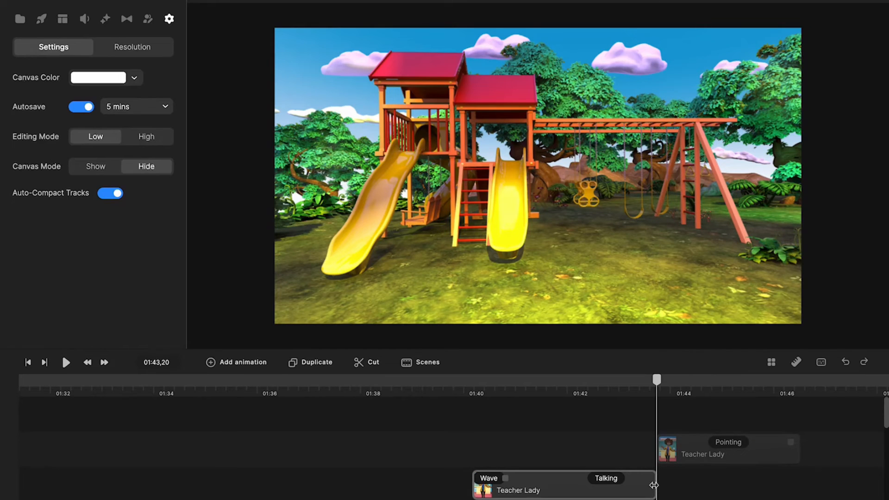
- Add Pointing as a third action on the original clip, then delete it again
{"action": "left_click", "coordinate": [638, 486]}
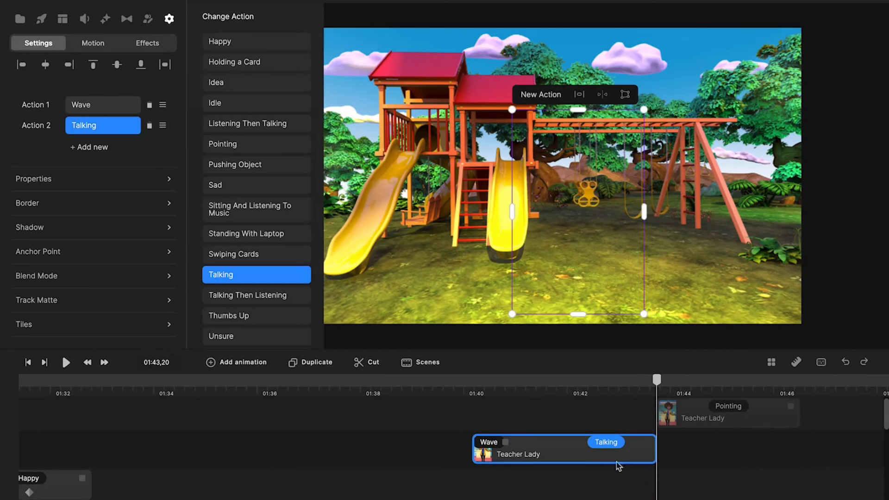
{"action": "left_click", "coordinate": [89, 148]}
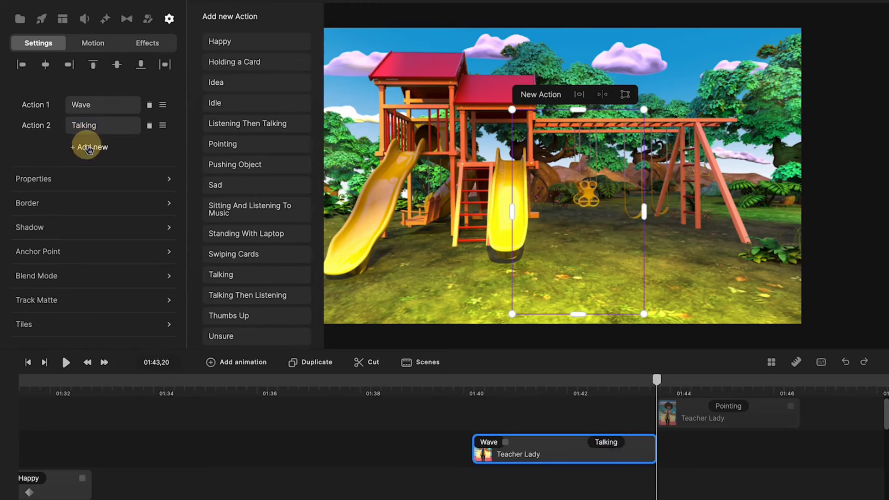
{"action": "scroll", "coordinate": [209, 159], "scroll_direction": "down", "scroll_amount": 2}
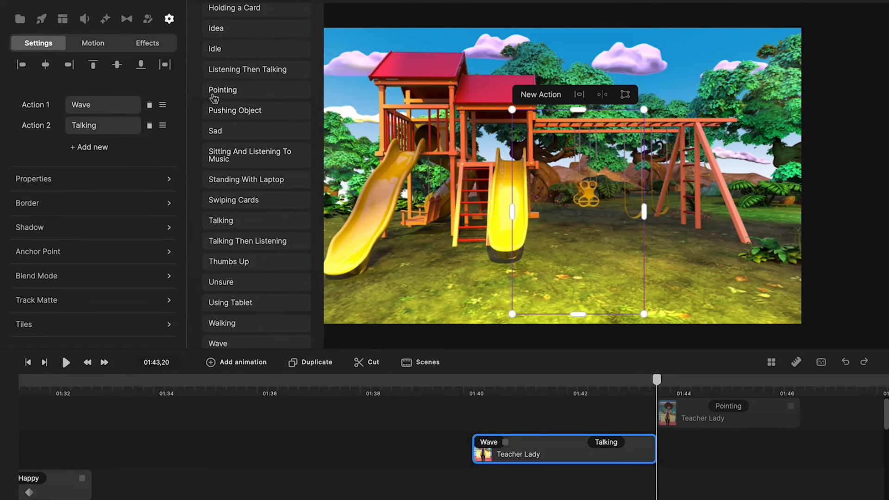
{"action": "left_click", "coordinate": [217, 94]}
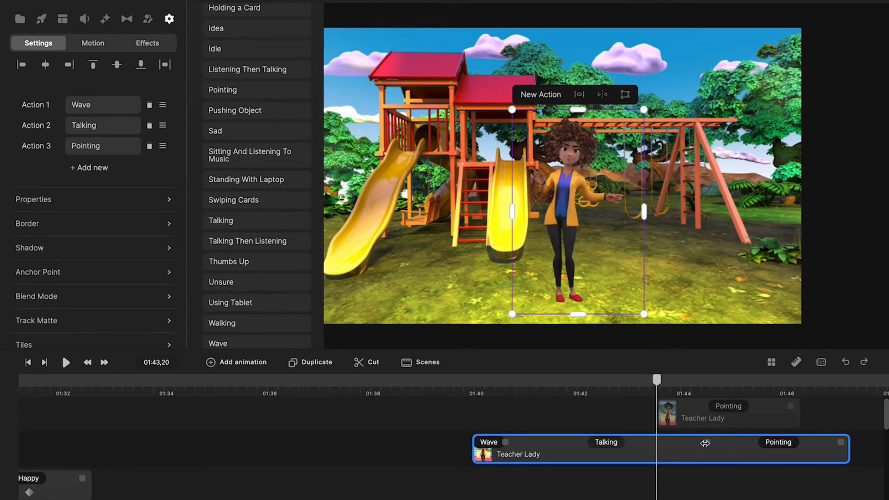
{"action": "left_click_drag", "start_coordinate": [705, 443], "coordinate": [661, 444]}
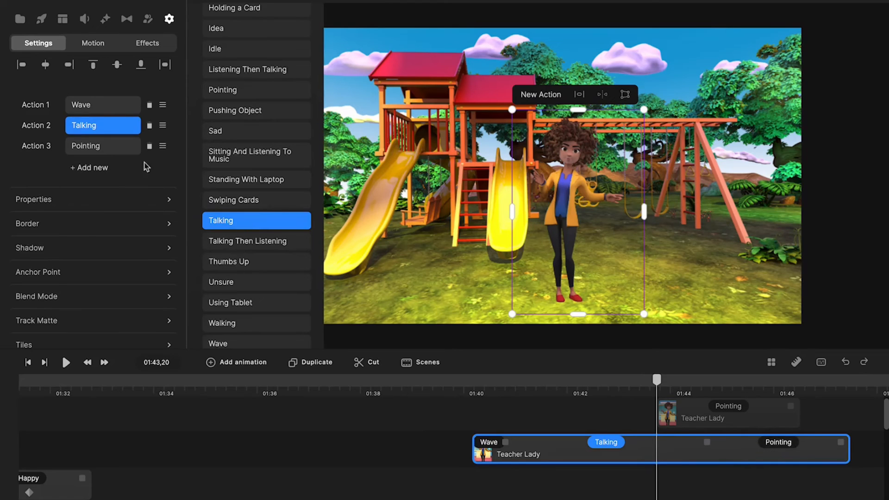
{"action": "left_click", "coordinate": [150, 147]}
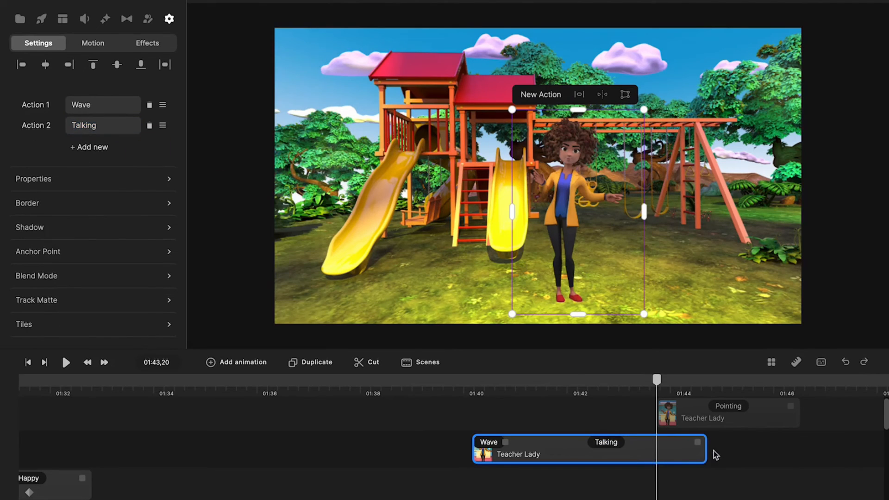
- Trim the Wave/Talking clip to 01:43,19 and place the Pointing clip right after it on the same track
{"action": "left_click_drag", "start_coordinate": [706, 449], "coordinate": [655, 449]}
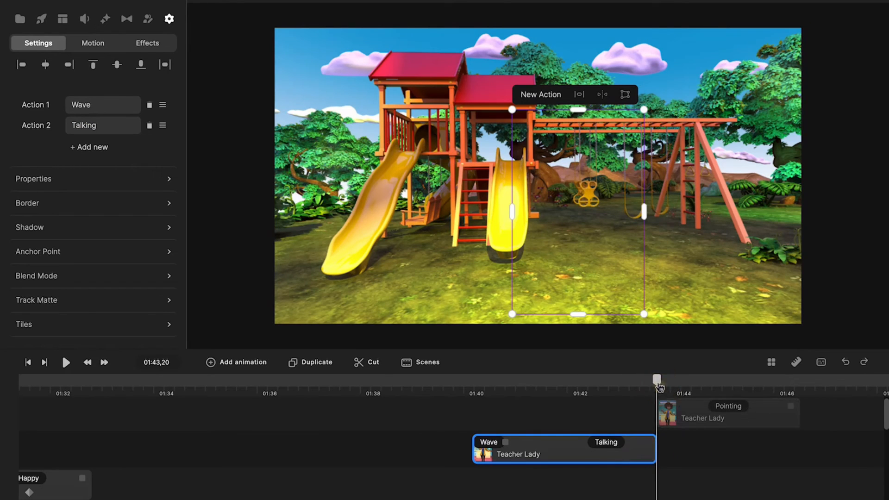
{"action": "mouse_move", "coordinate": [657, 380]}
{"action": "left_mouse_down"}
{"action": "mouse_move", "coordinate": [640, 382]}
{"action": "mouse_move", "coordinate": [673, 387]}
{"action": "mouse_move", "coordinate": [650, 384]}
{"action": "left_mouse_up"}
{"action": "left_click_drag", "start_coordinate": [693, 424], "coordinate": [680, 487]}
{"action": "mouse_move", "coordinate": [650, 380]}
{"action": "left_mouse_down"}
{"action": "mouse_move", "coordinate": [699, 389]}
{"action": "mouse_move", "coordinate": [662, 384]}
{"action": "left_mouse_up"}
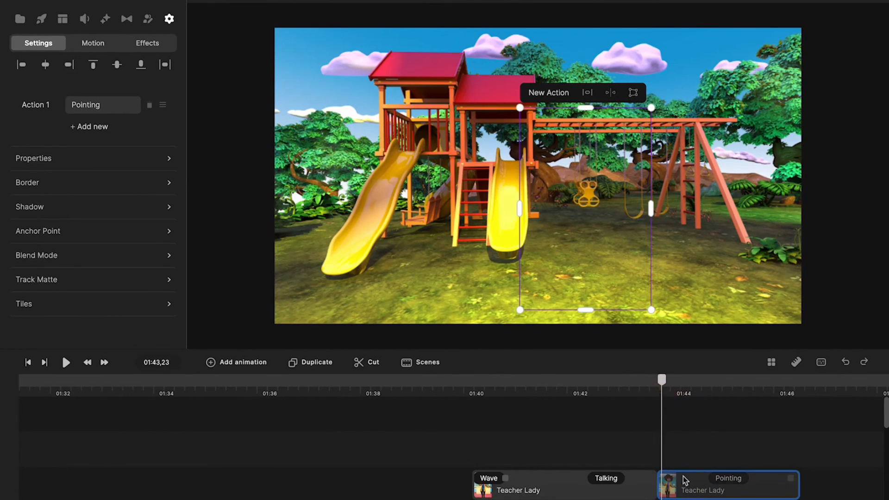
- Show the Pointing clip again and preview the change from talking to pointing
{"action": "right_click", "coordinate": [690, 490]}
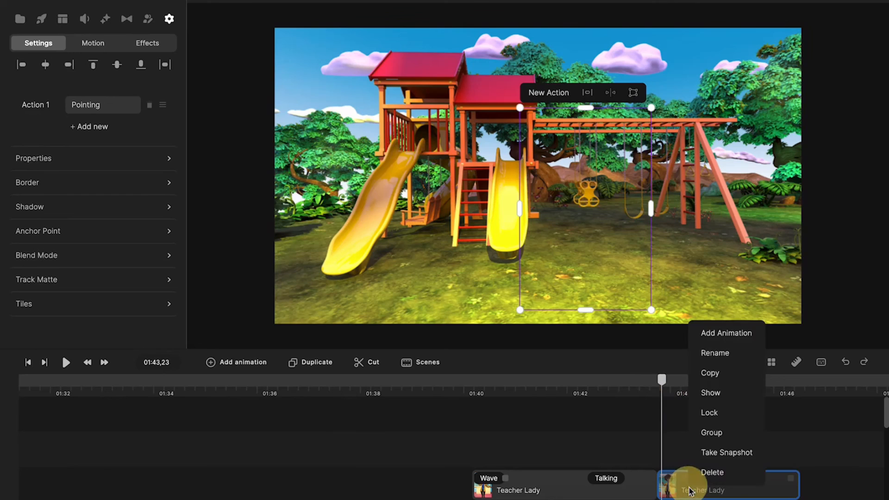
{"action": "left_click", "coordinate": [709, 393]}
{"action": "left_click_drag", "start_coordinate": [662, 380], "coordinate": [612, 407]}
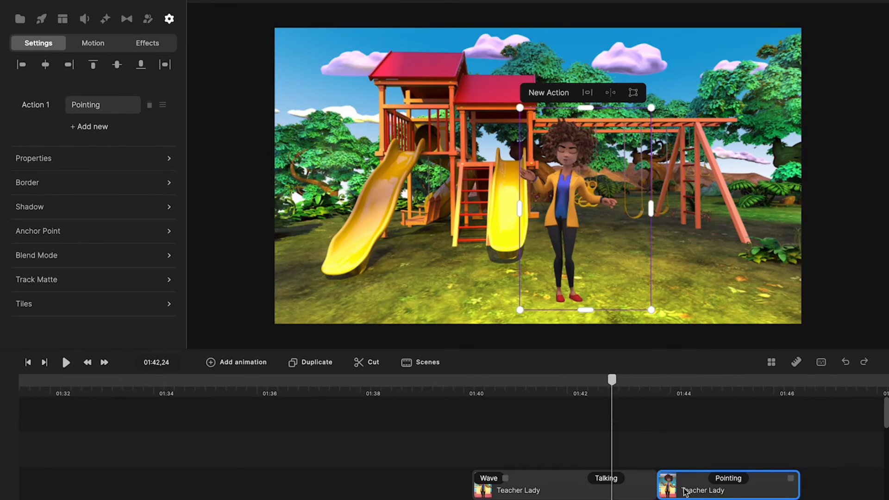